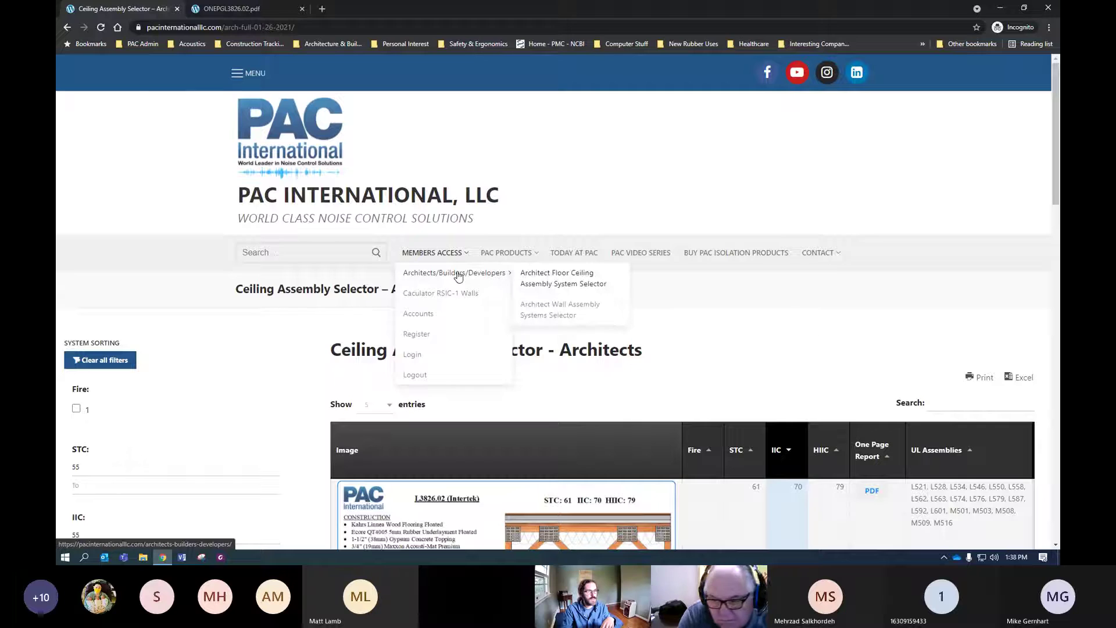
Open the Architect Wall Assembly Systems Selector page and bring its filters and assembly table into view.
click(553, 305)
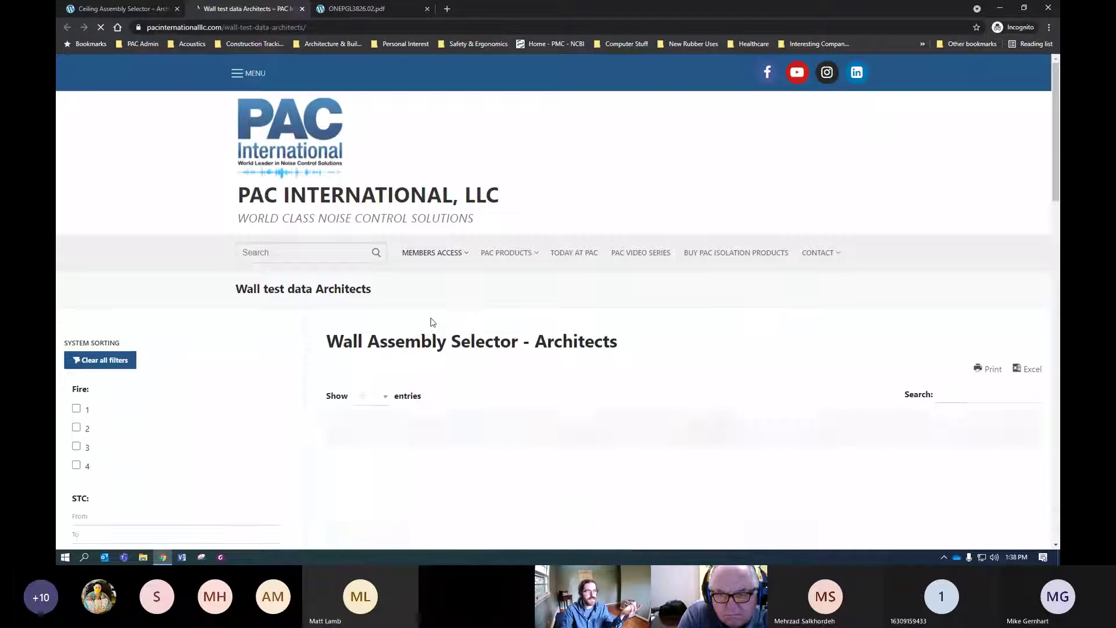
scroll(388, 319, down, 5)
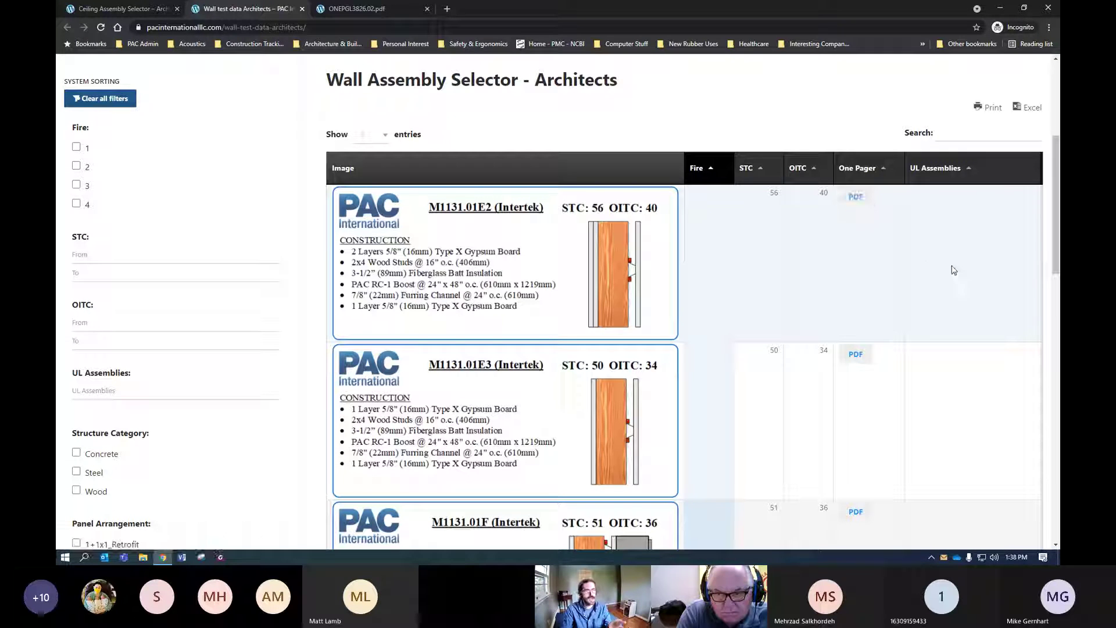
scroll(956, 273, down, 1)
scroll(952, 256, up, 1)
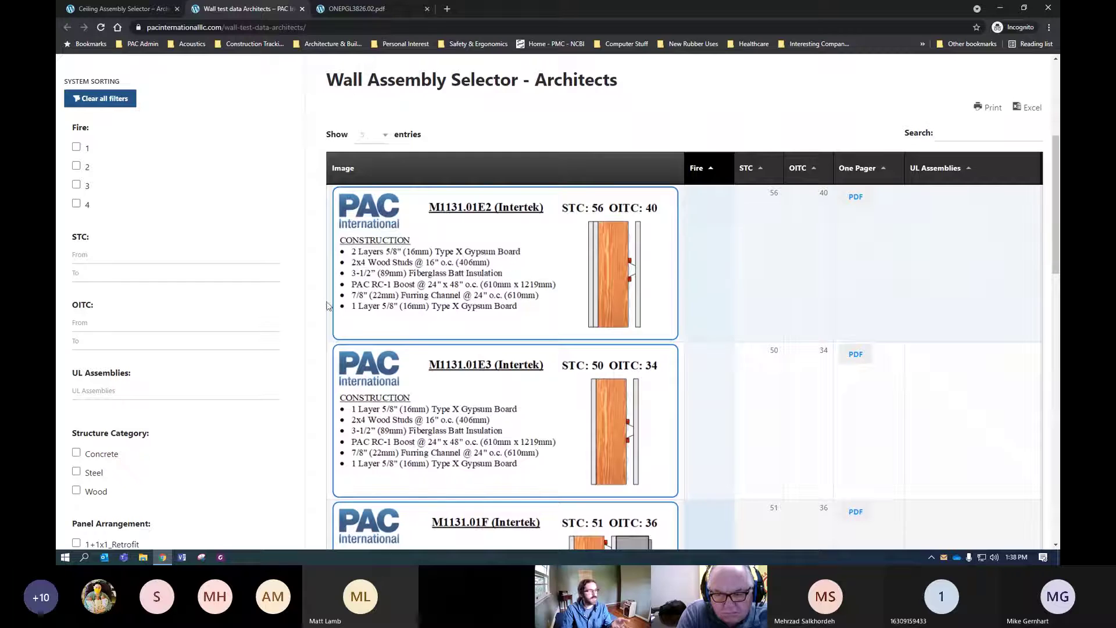
scroll(166, 268, up, 1)
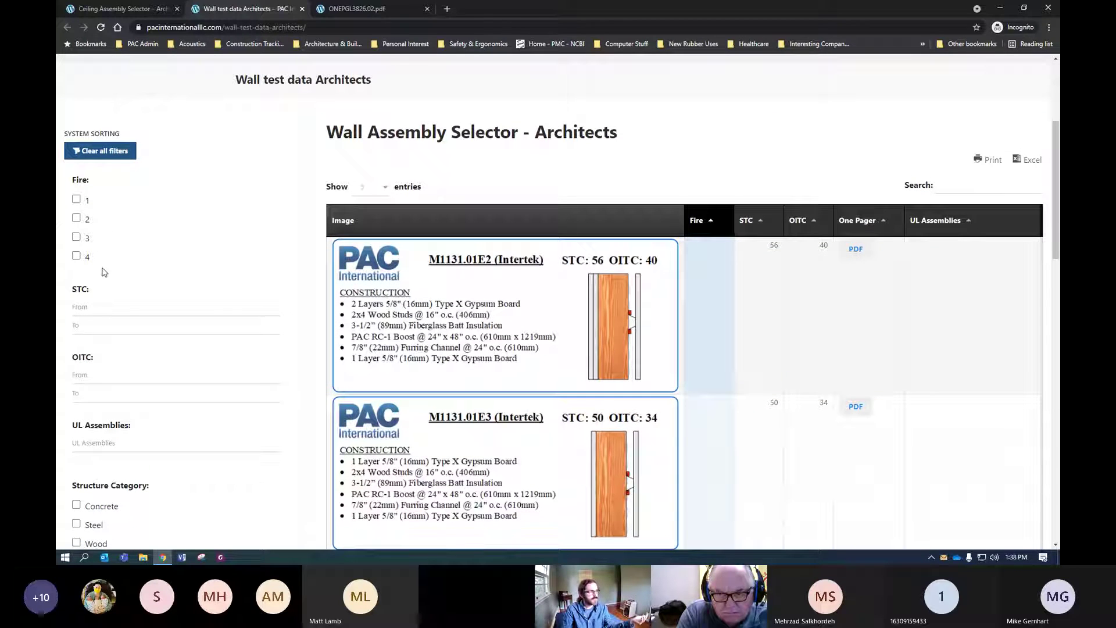
Examine the wall selector's filter categories from Fire down to Receive Side Isolation, including the list of test numbers.
scroll(108, 279, down, 1)
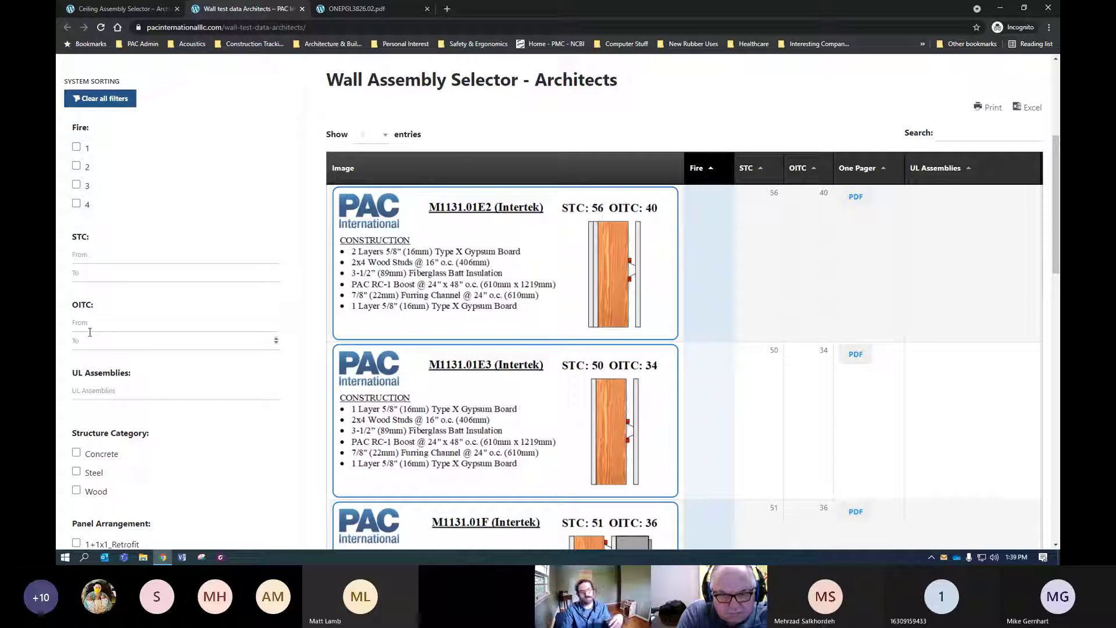
scroll(116, 325, down, 4)
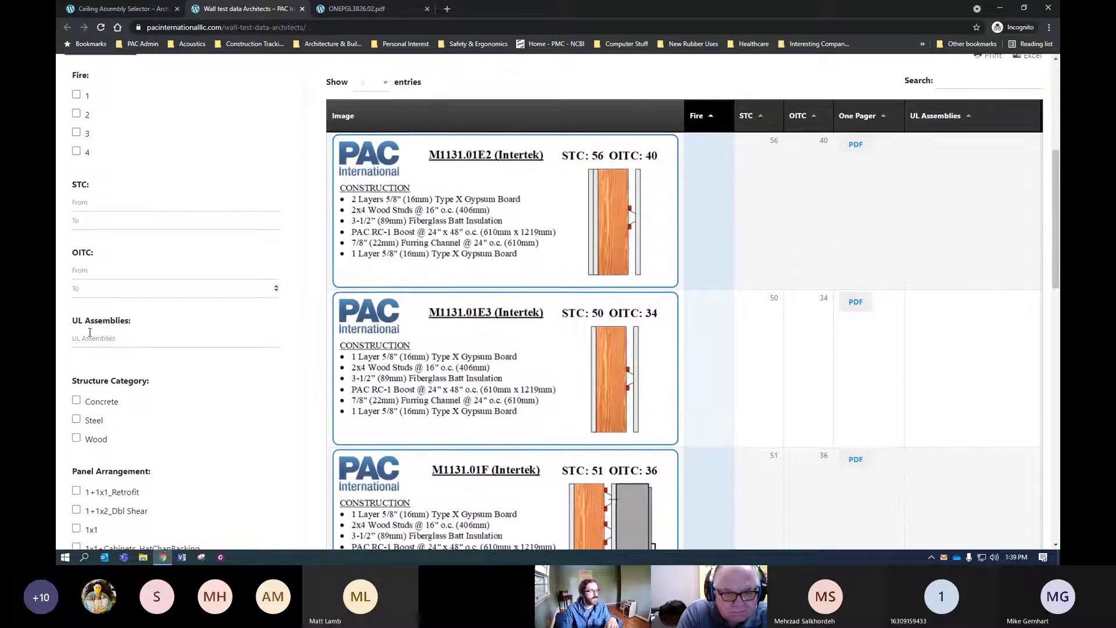
scroll(141, 322, down, 1)
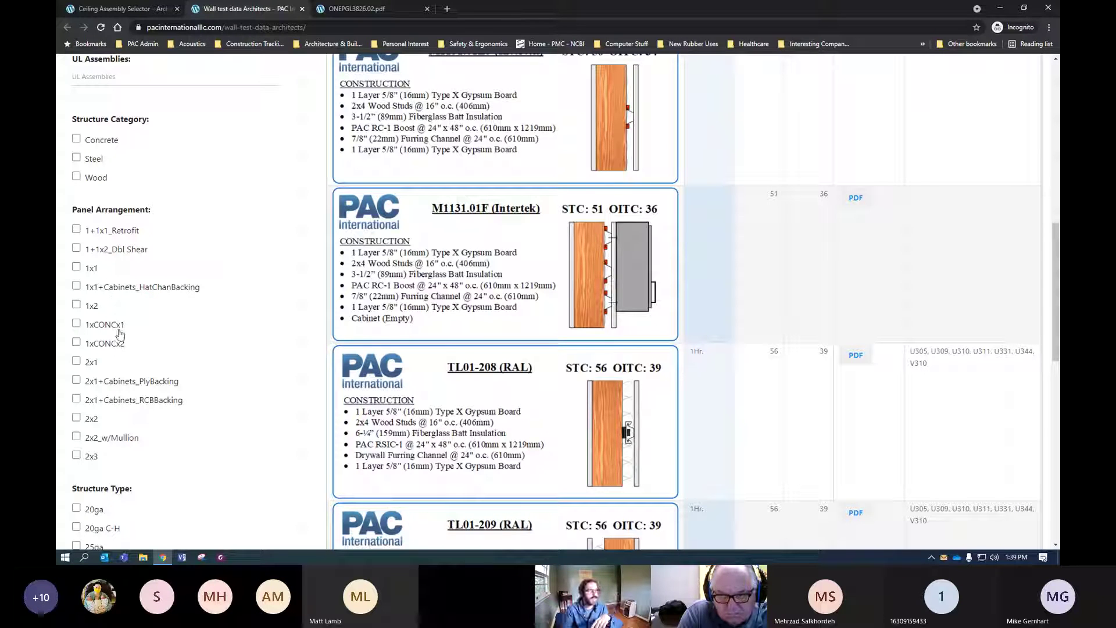
scroll(149, 336, down, 1)
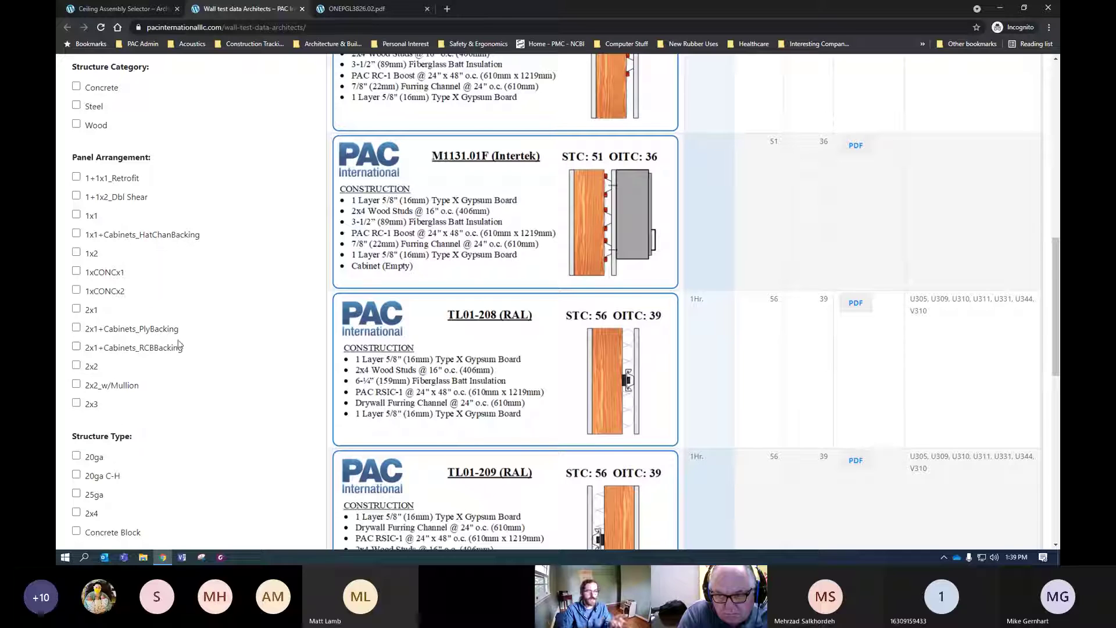
scroll(179, 345, down, 1)
scroll(179, 345, down, 2)
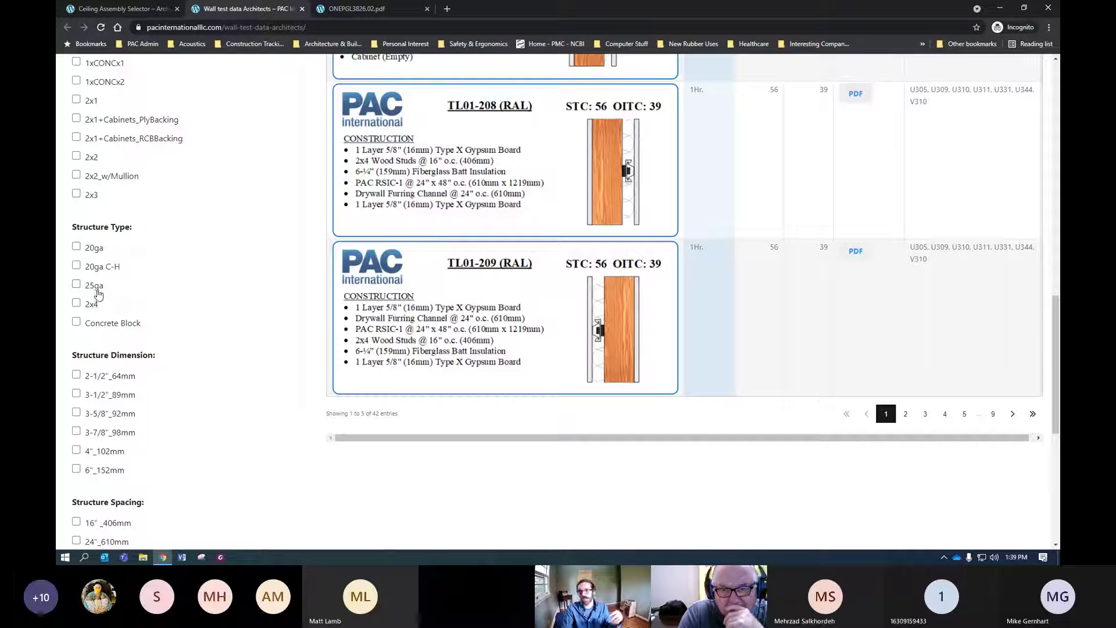
scroll(180, 295, down, 1)
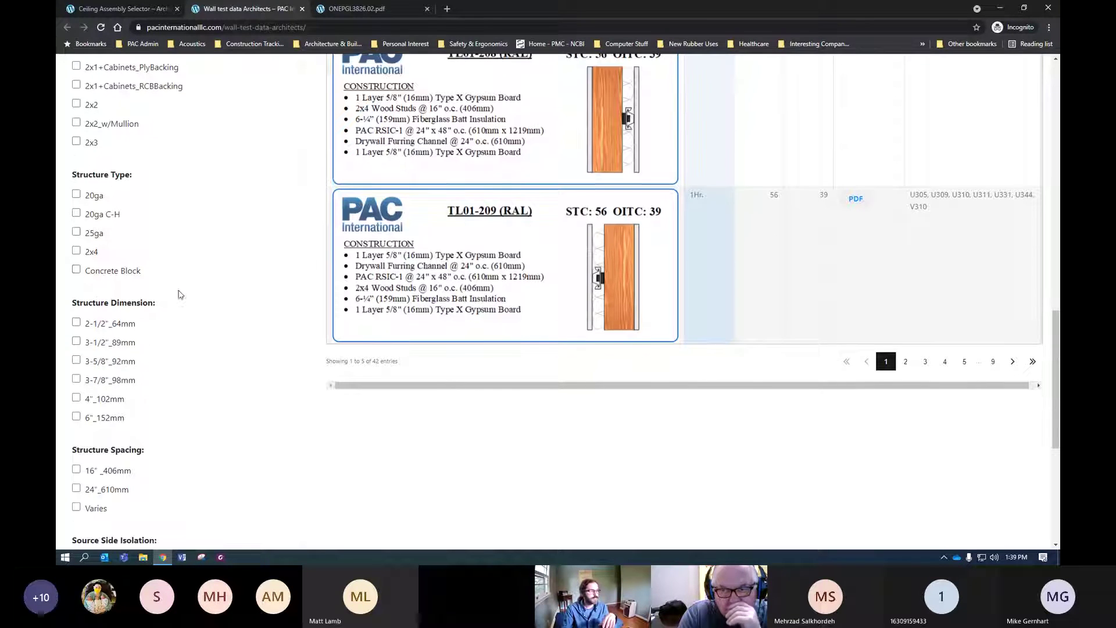
scroll(252, 317, down, 1)
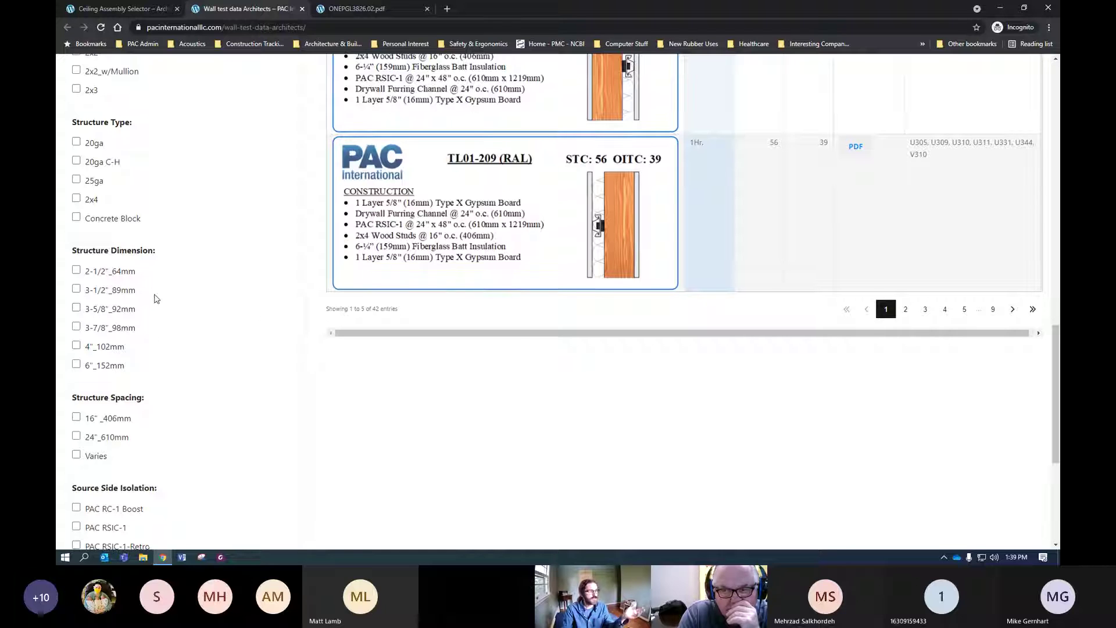
scroll(156, 299, down, 1)
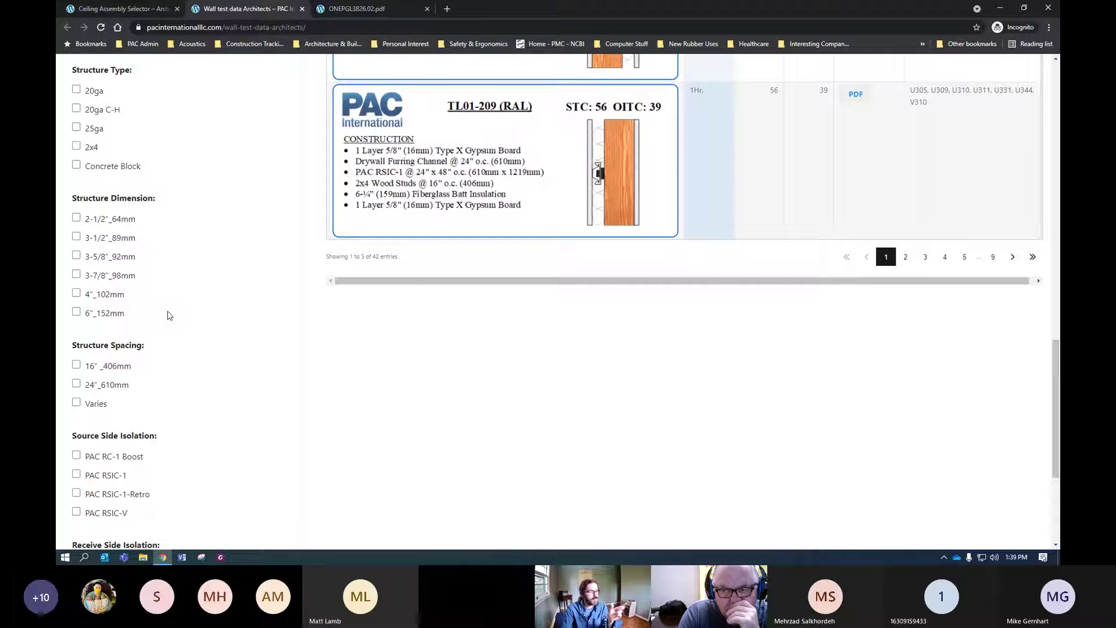
scroll(169, 316, down, 2)
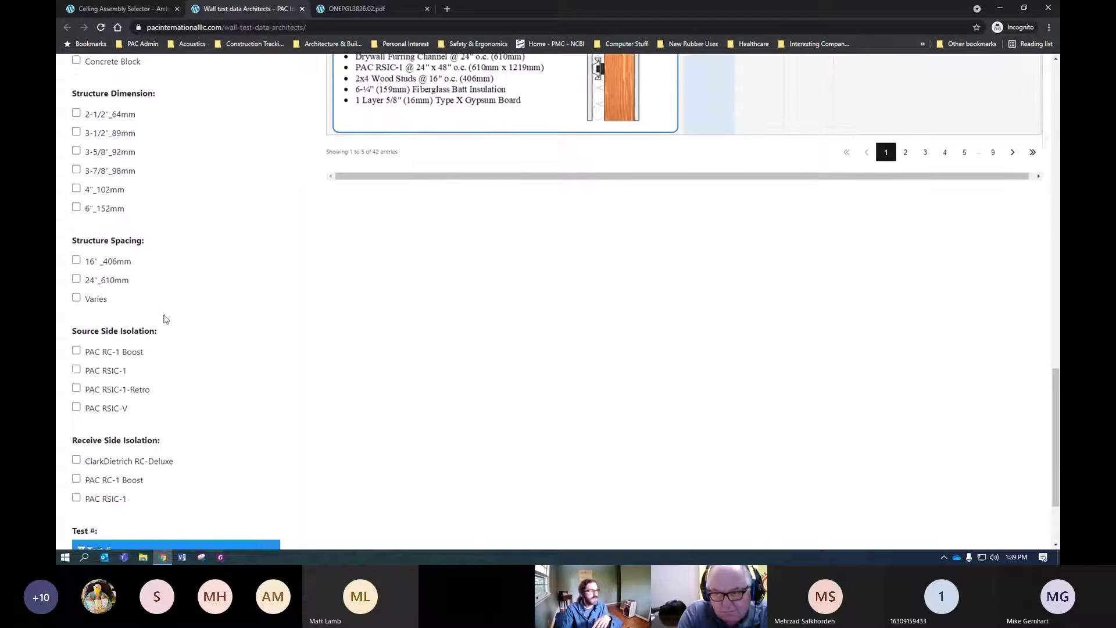
scroll(165, 317, down, 2)
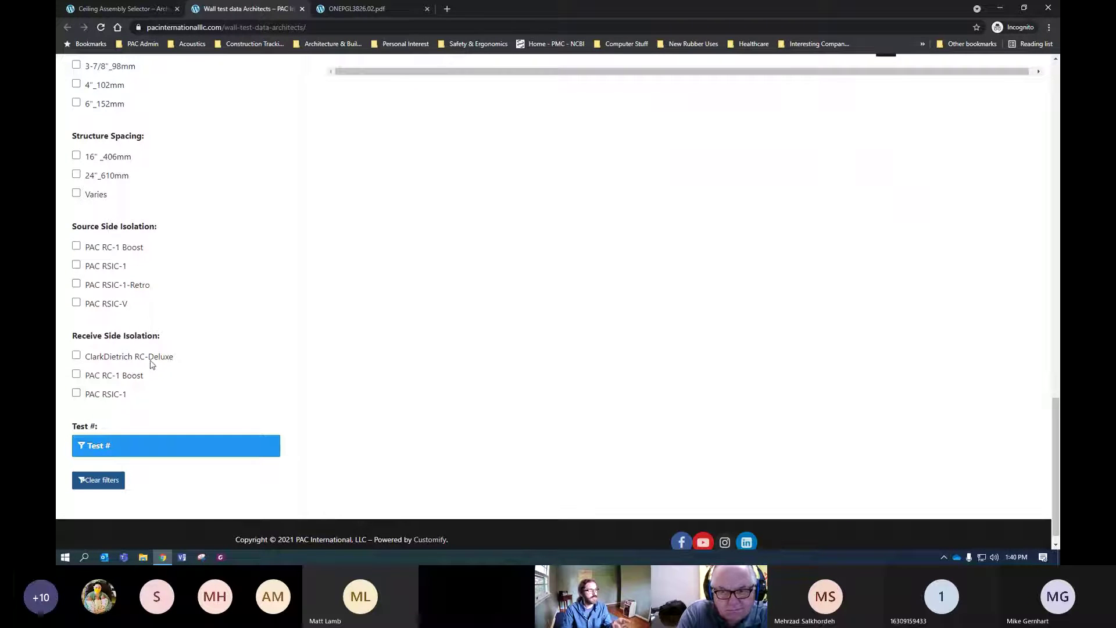
scroll(203, 317, down, 1)
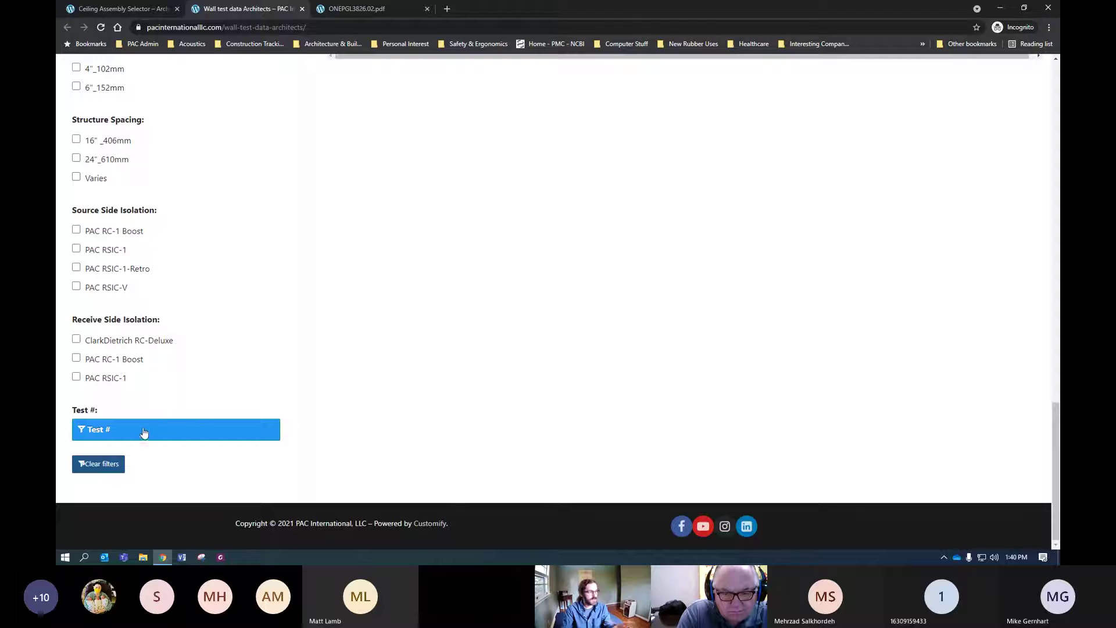
click(172, 435)
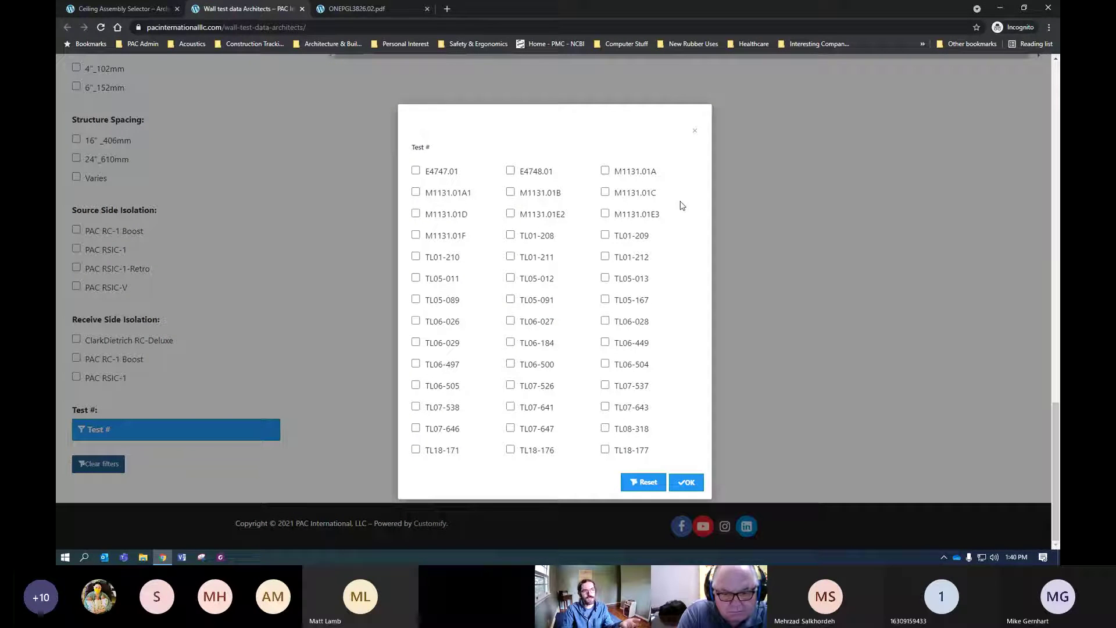
click(694, 130)
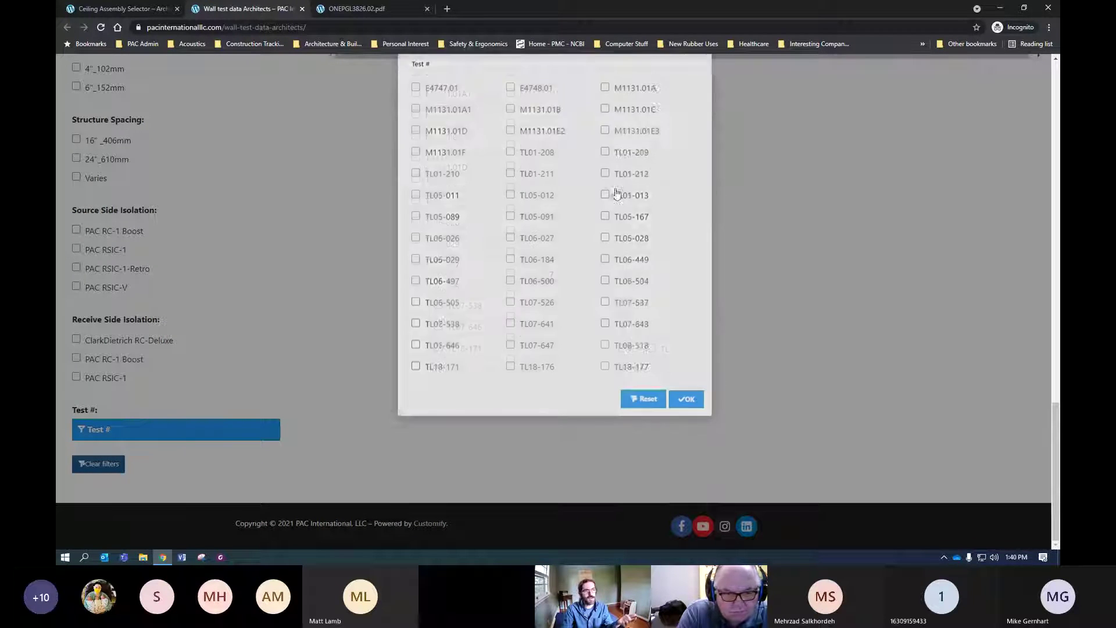
Filter the wall assemblies to structure type 2x4 and panel arrangement 2x1.
scroll(155, 291, up, 7)
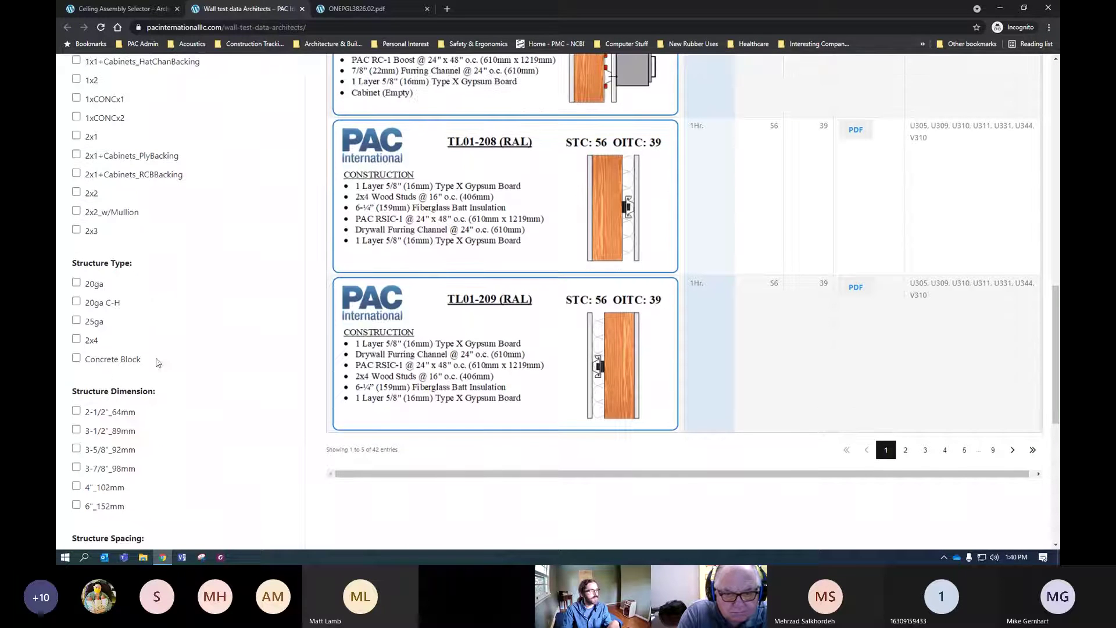
click(77, 341)
scroll(76, 308, up, 5)
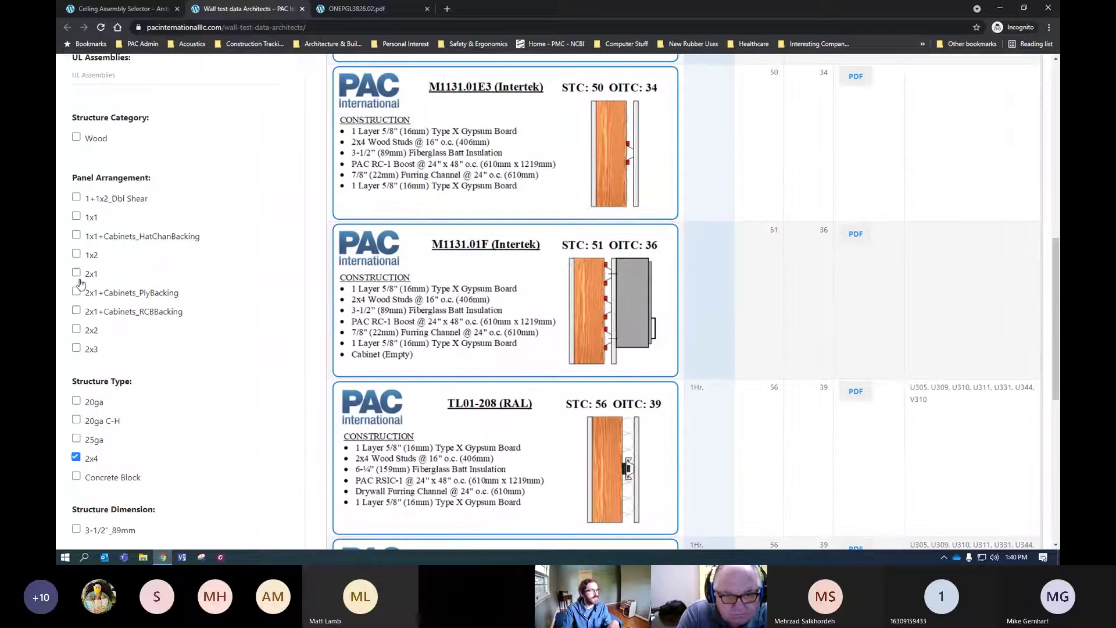
click(76, 273)
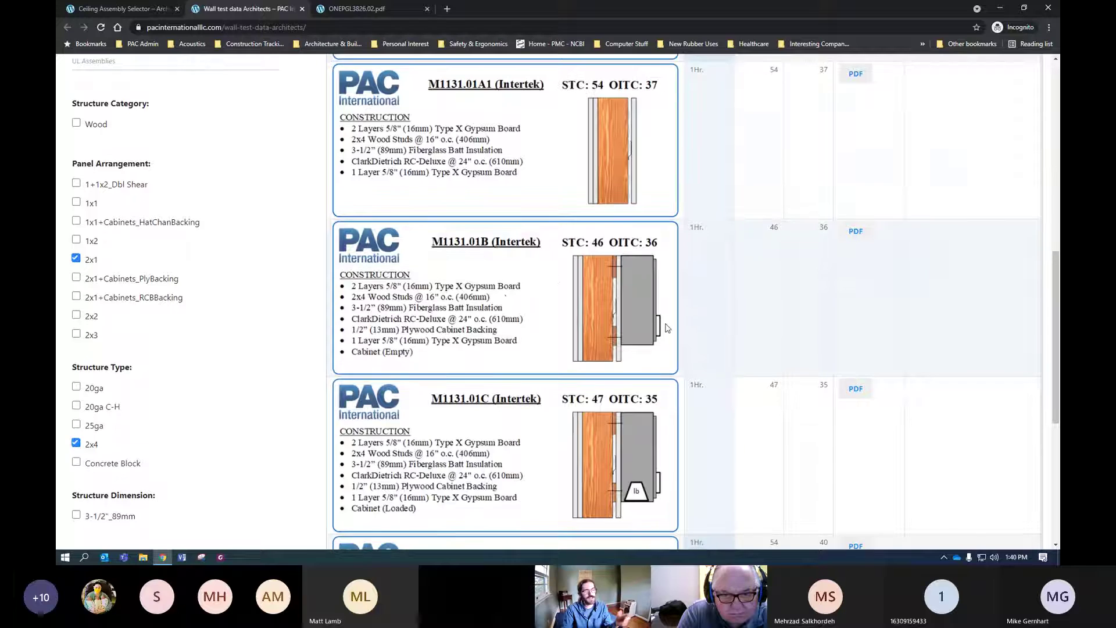
Review the assemblies matching the 2x4 and 2x1 filters and the test numbers offered for them.
scroll(656, 331, down, 5)
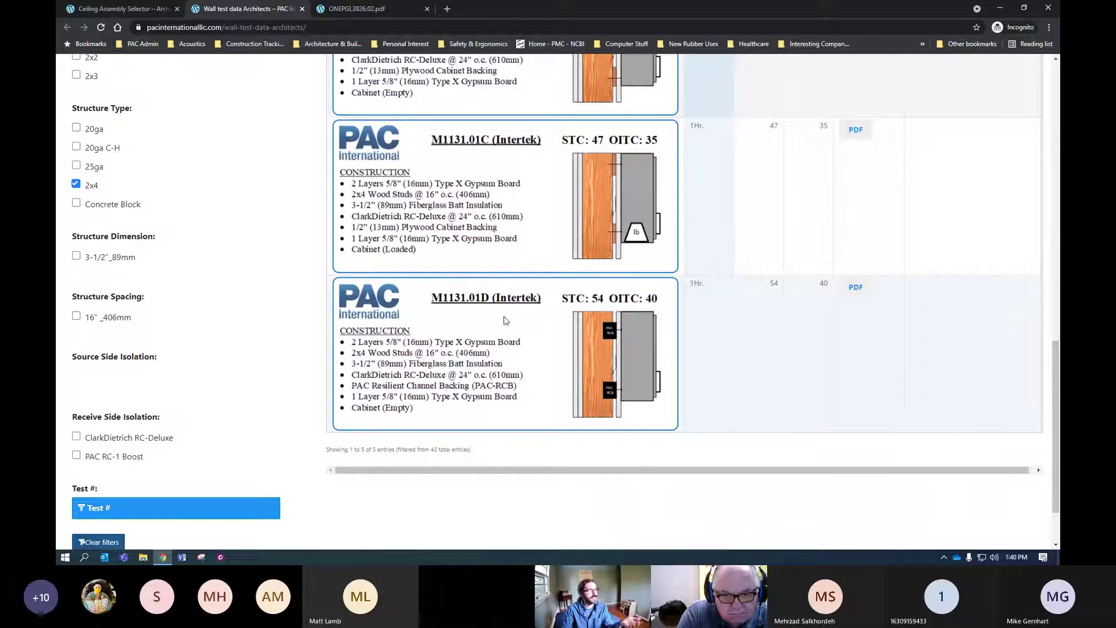
scroll(469, 317, down, 2)
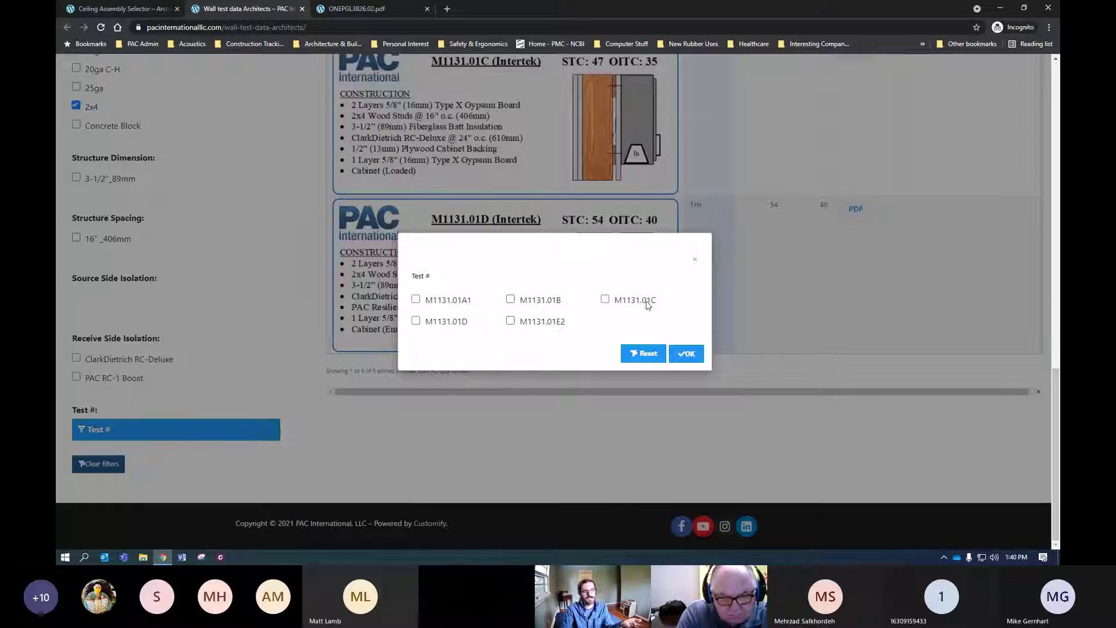
click(694, 264)
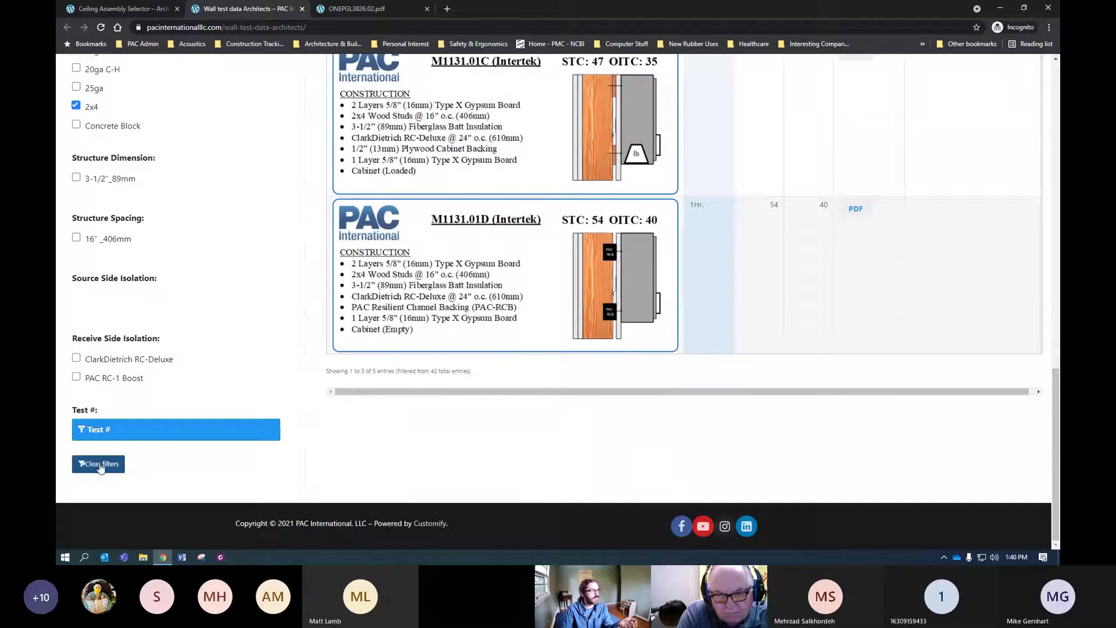
Clear the current filters and filter the wall assemblies to structure type 20ga.
click(99, 464)
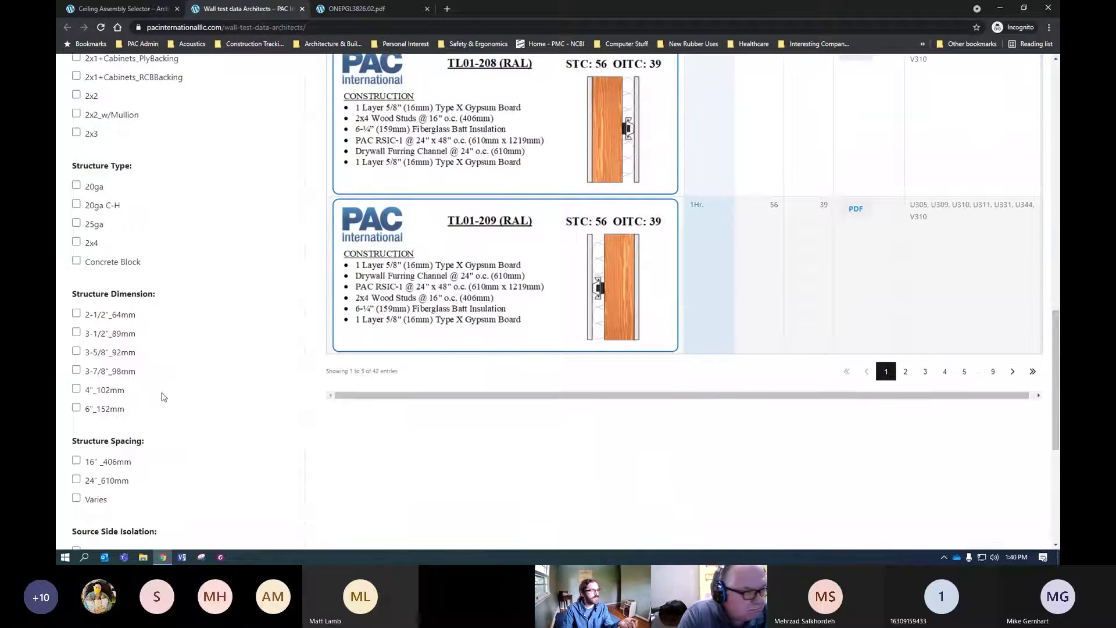
click(78, 187)
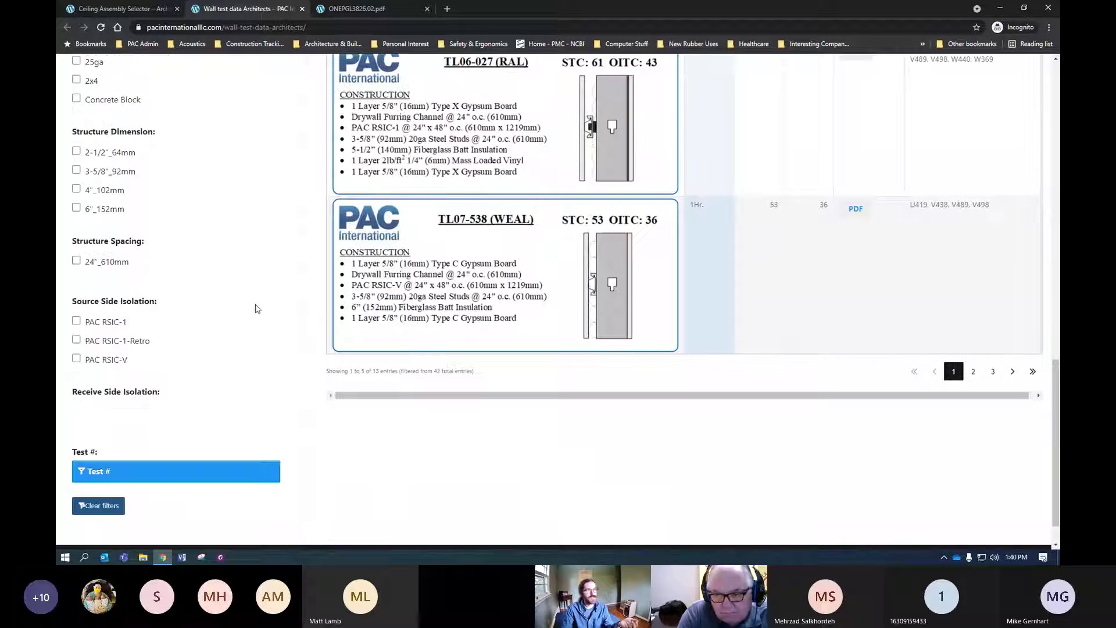
Export the 20ga wall assembly list to Excel and enable editing in the downloaded workbook.
scroll(820, 191, up, 3)
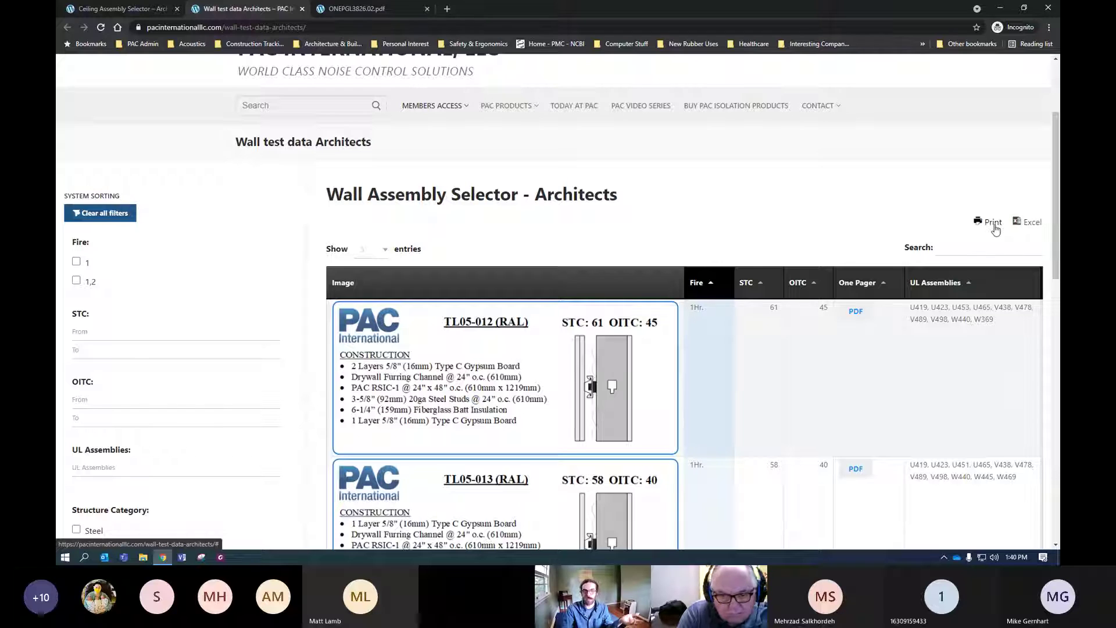
click(1027, 227)
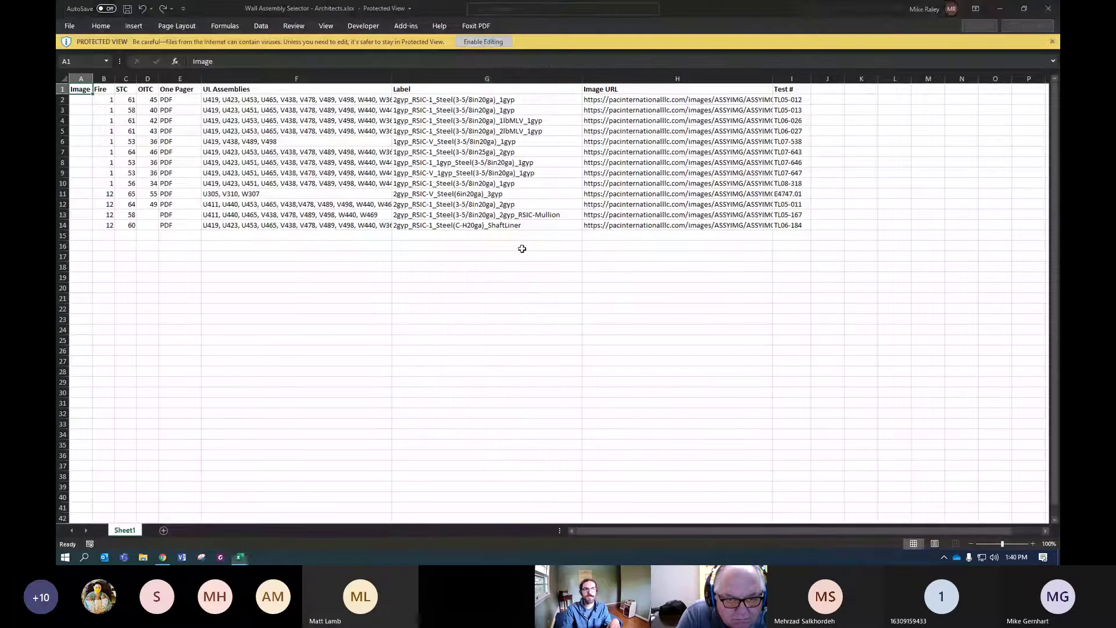
click(483, 41)
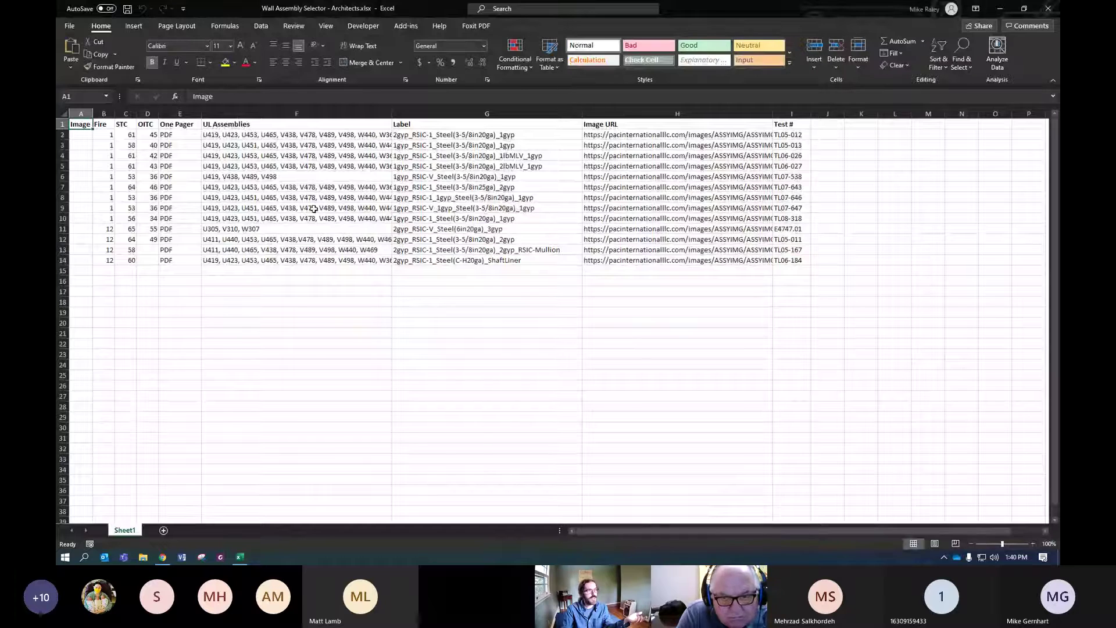
Highlight the Fire ratings in B2:B10, the STC and OITC values in C2:D14, and the labels in G2:G14 for review.
drag(108, 135, 111, 221)
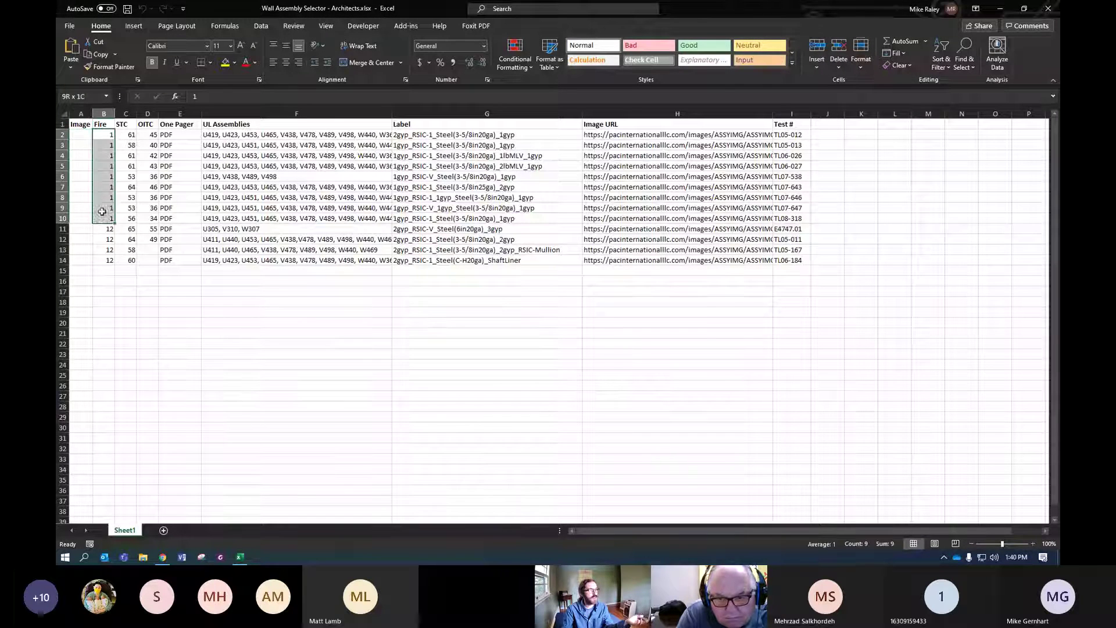
drag(125, 135, 146, 261)
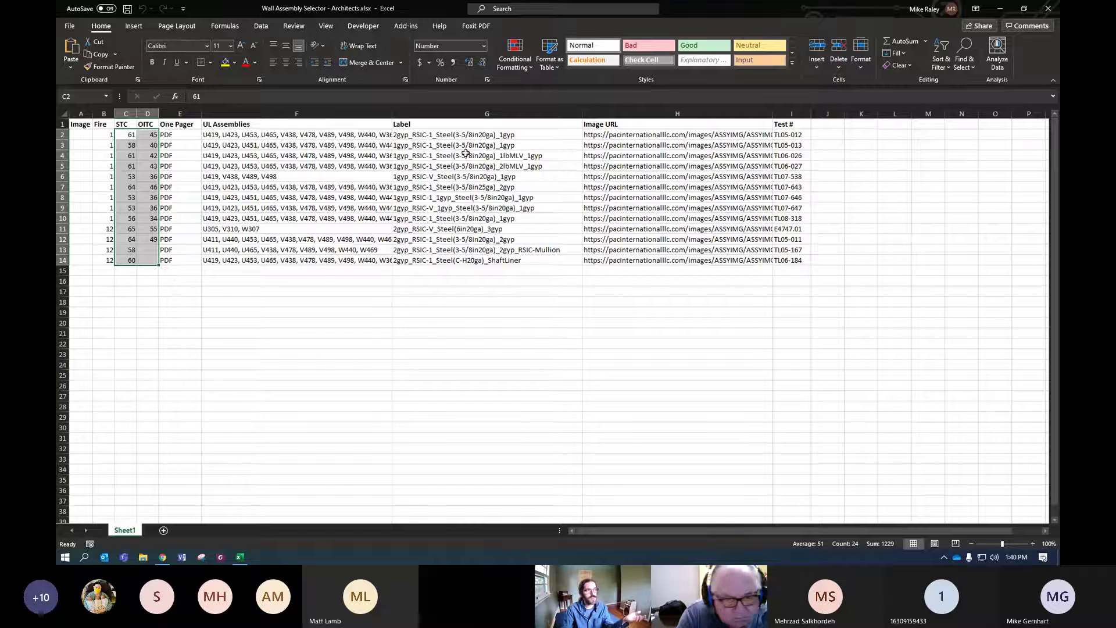
drag(463, 134, 488, 265)
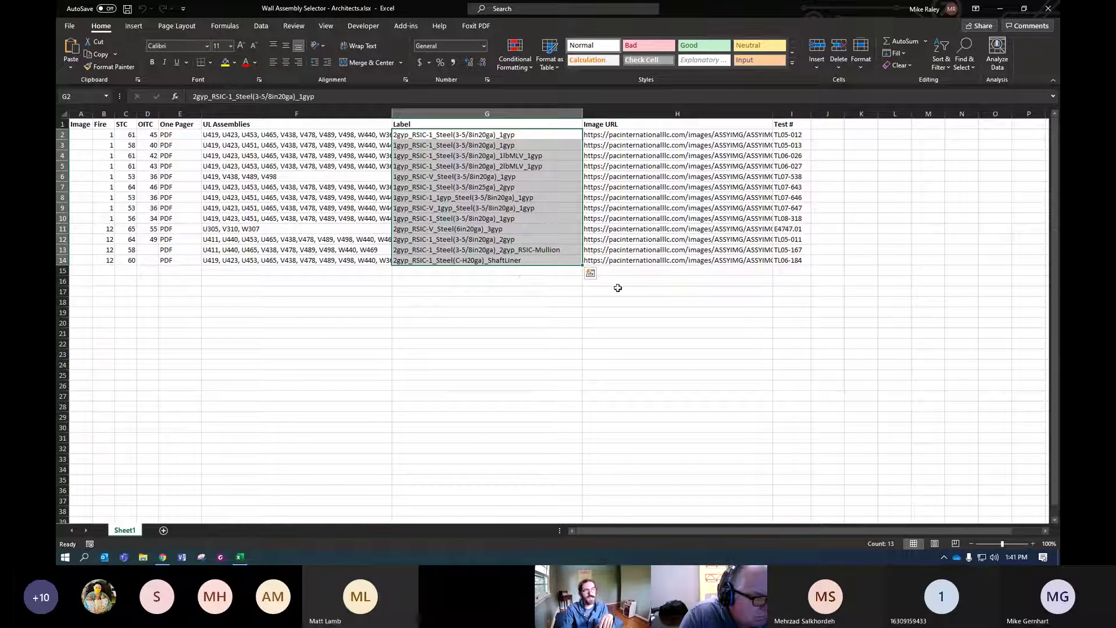
Turn the image URL in H2 into a hyperlink, open it to view the TL05-012 assembly image, and close the image window.
click(671, 135)
click(448, 97)
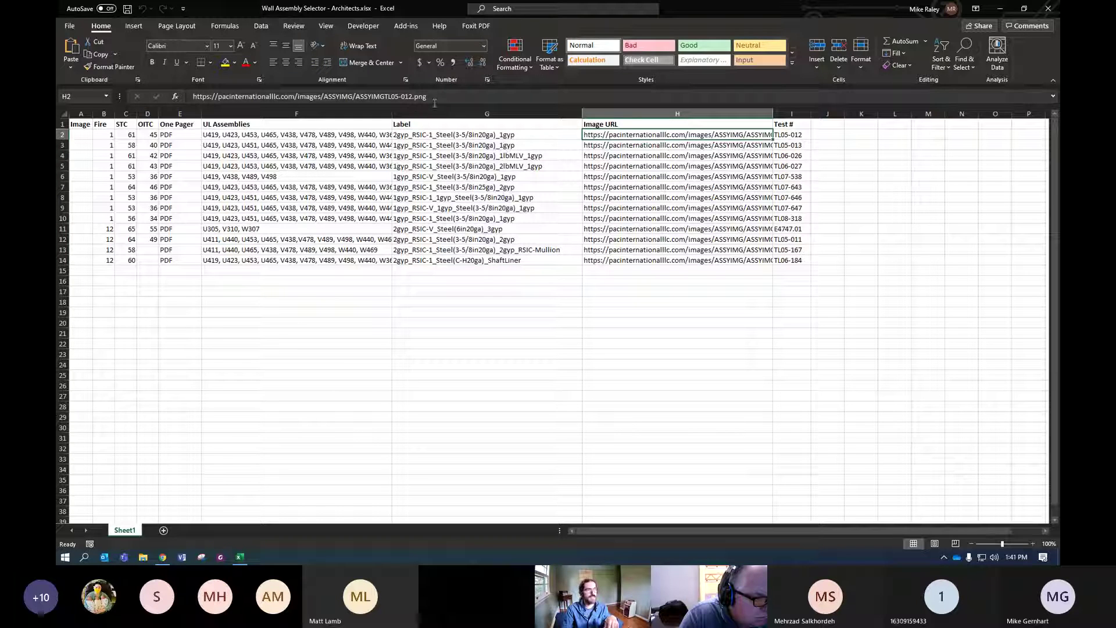
key(Return)
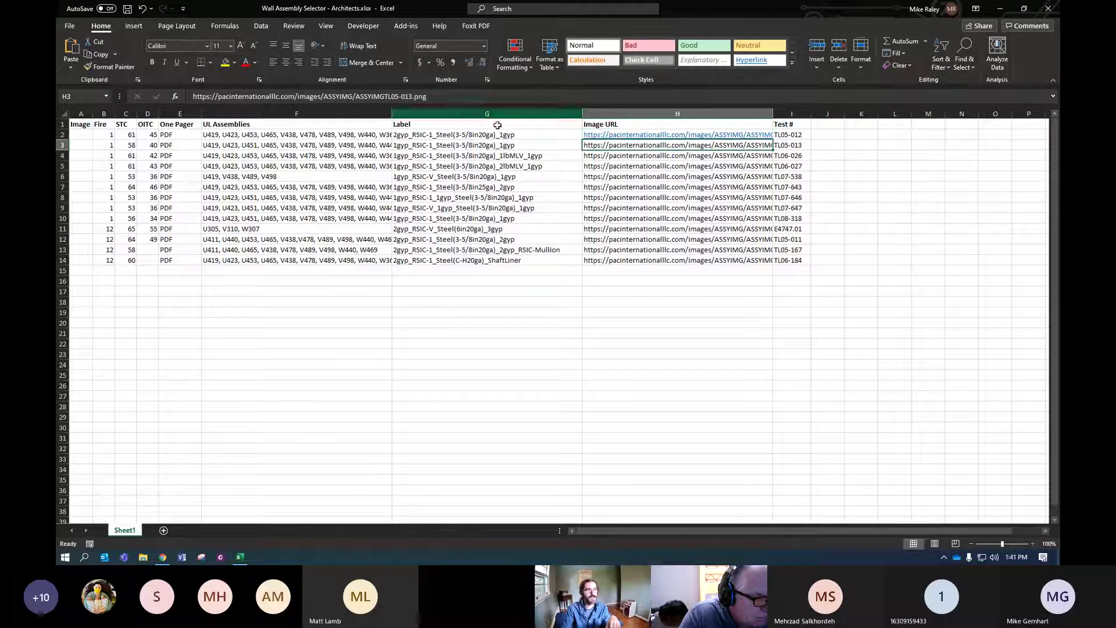
click(676, 136)
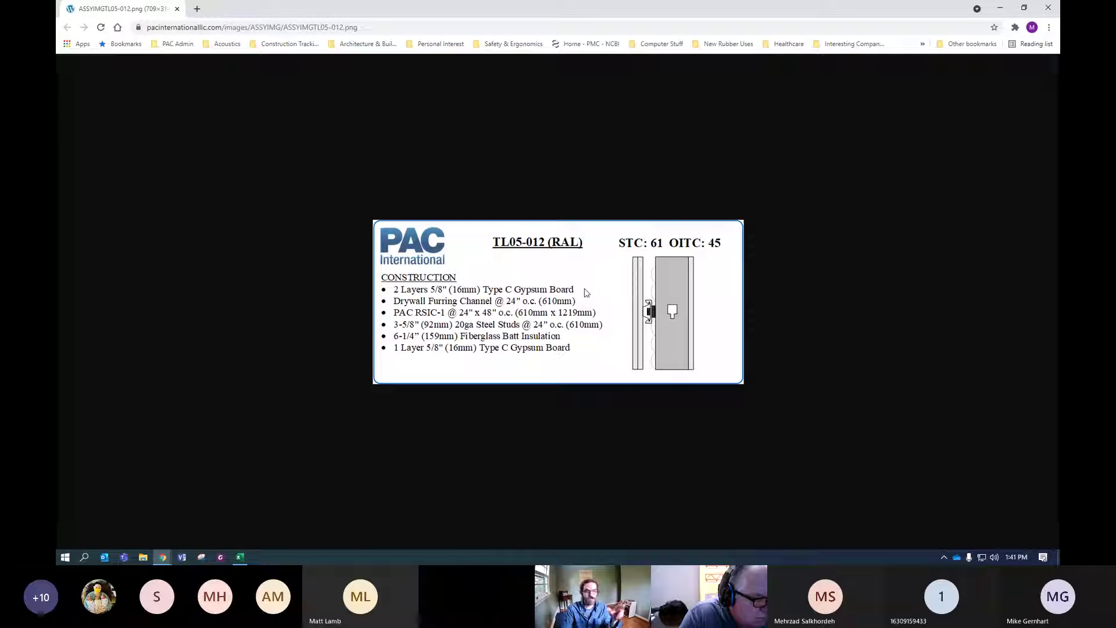
click(1048, 8)
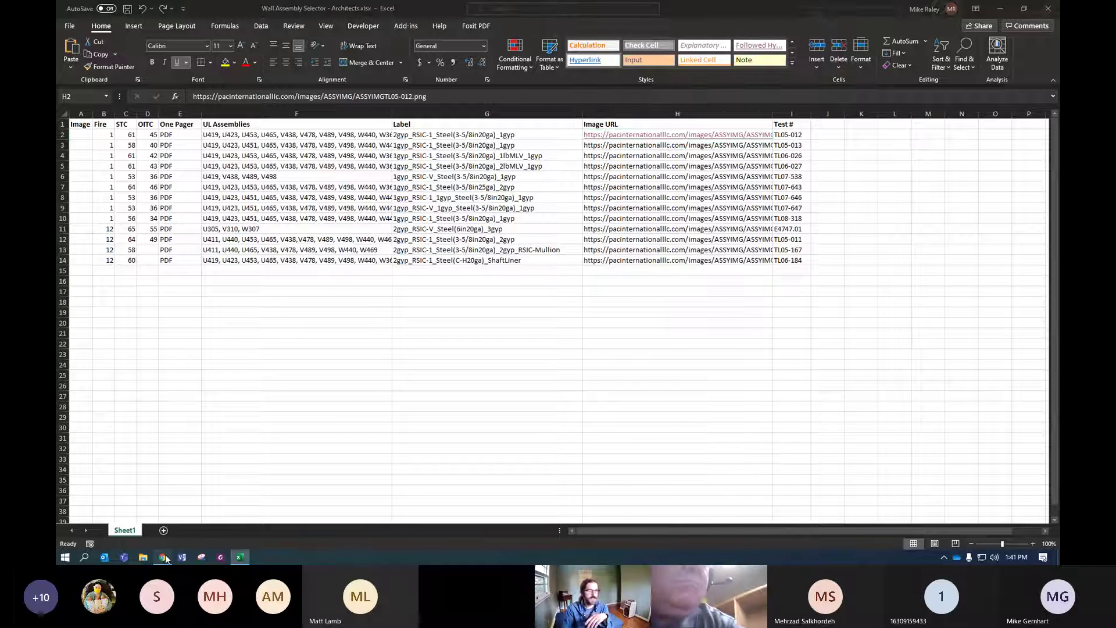
Switch back to Chrome and review the filtered wall assembly table.
click(162, 557)
scroll(692, 302, down, 1)
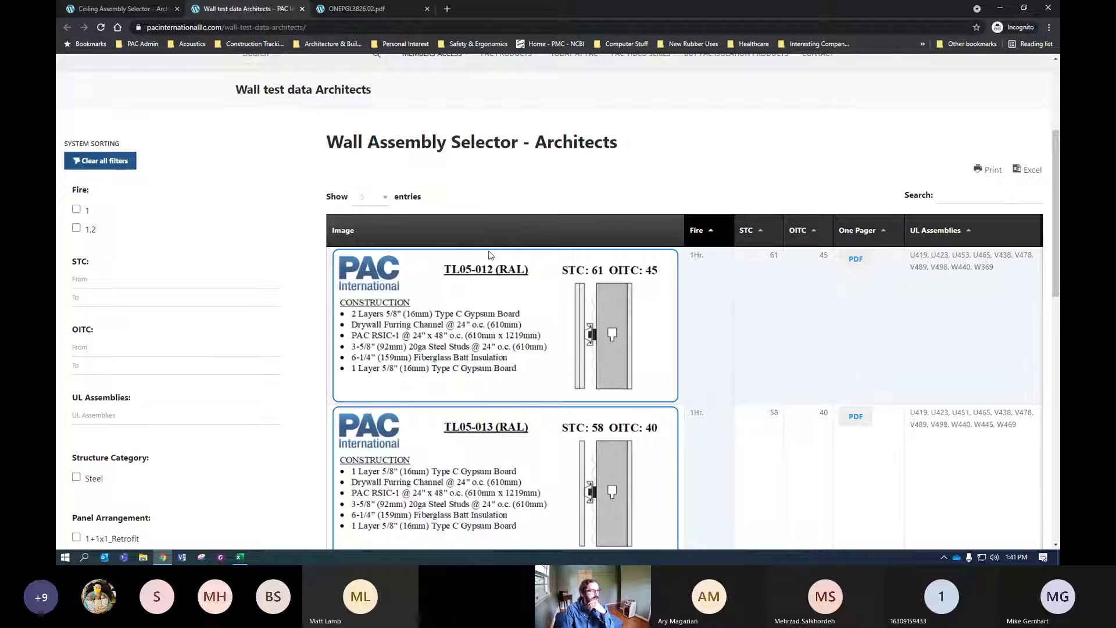
scroll(636, 284, up, 3)
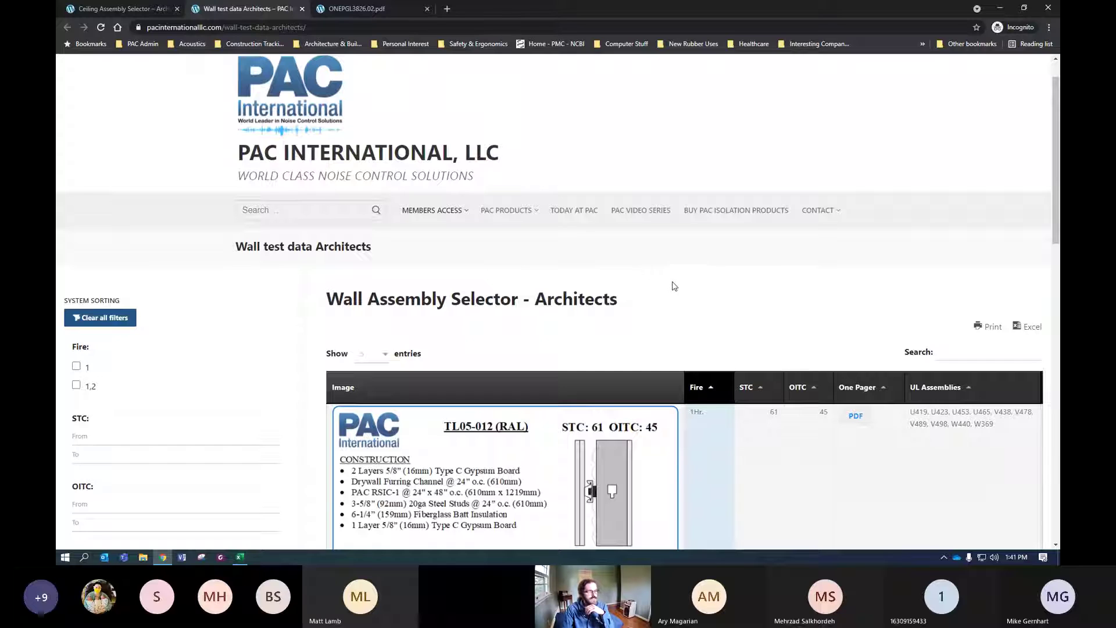
scroll(674, 286, down, 3)
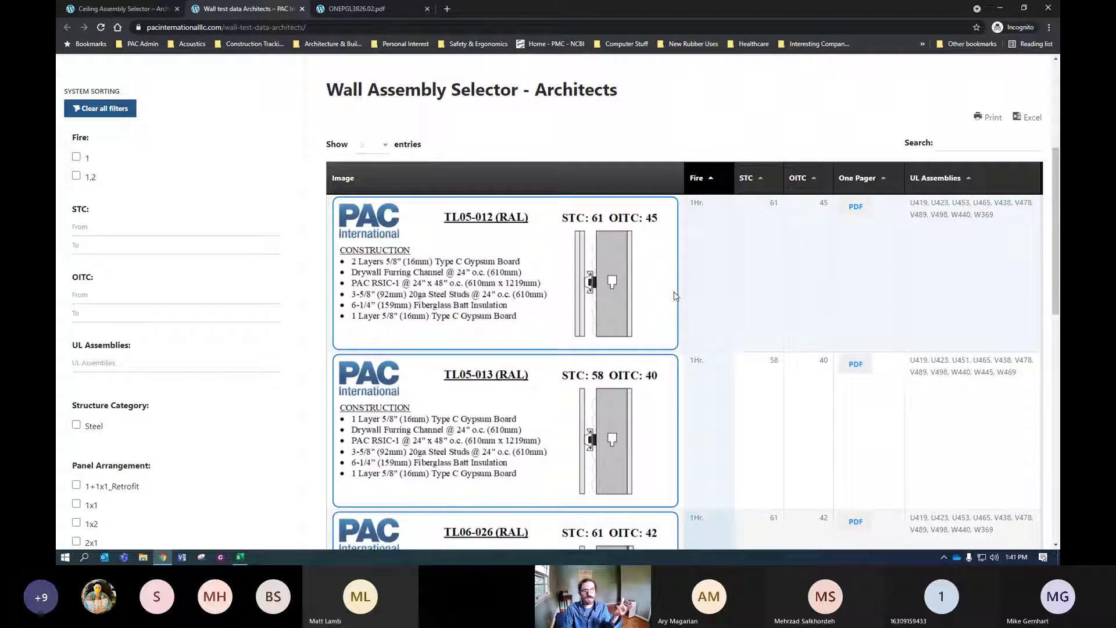